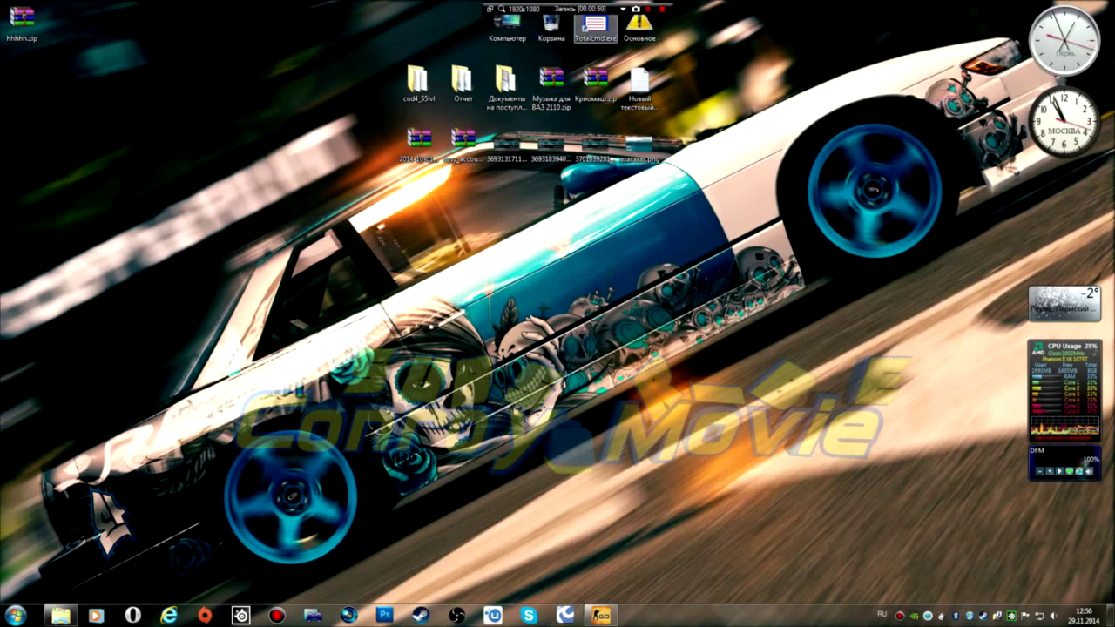
Step: Open Total Commander and select the bdcamsetup installer in the Bandicam download folder
double_click(596, 28)
click(635, 186)
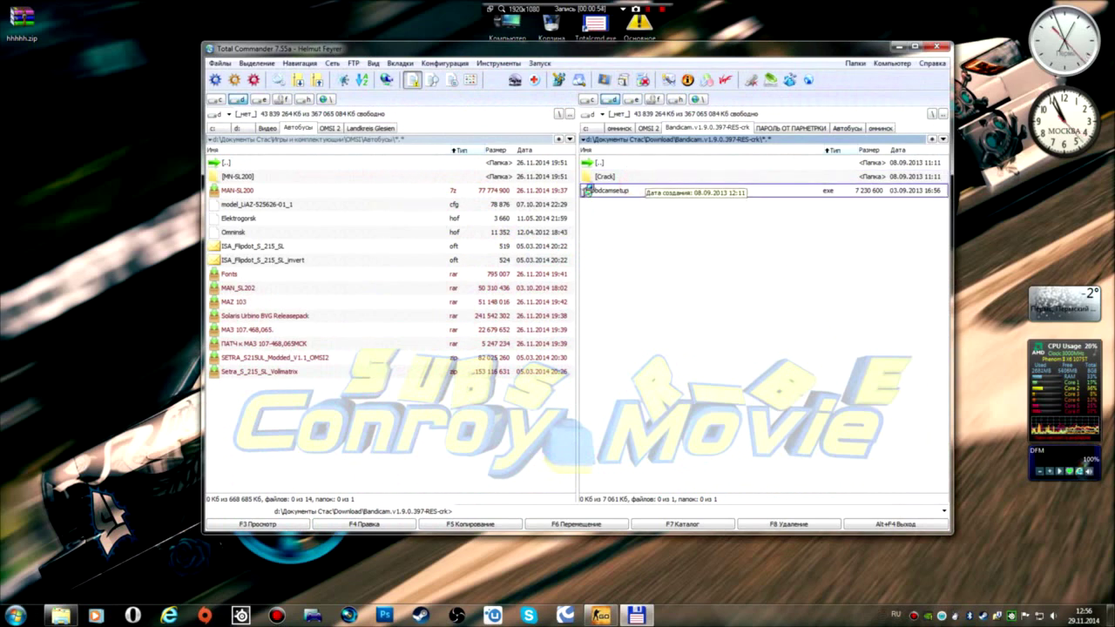
click(635, 178)
click(626, 192)
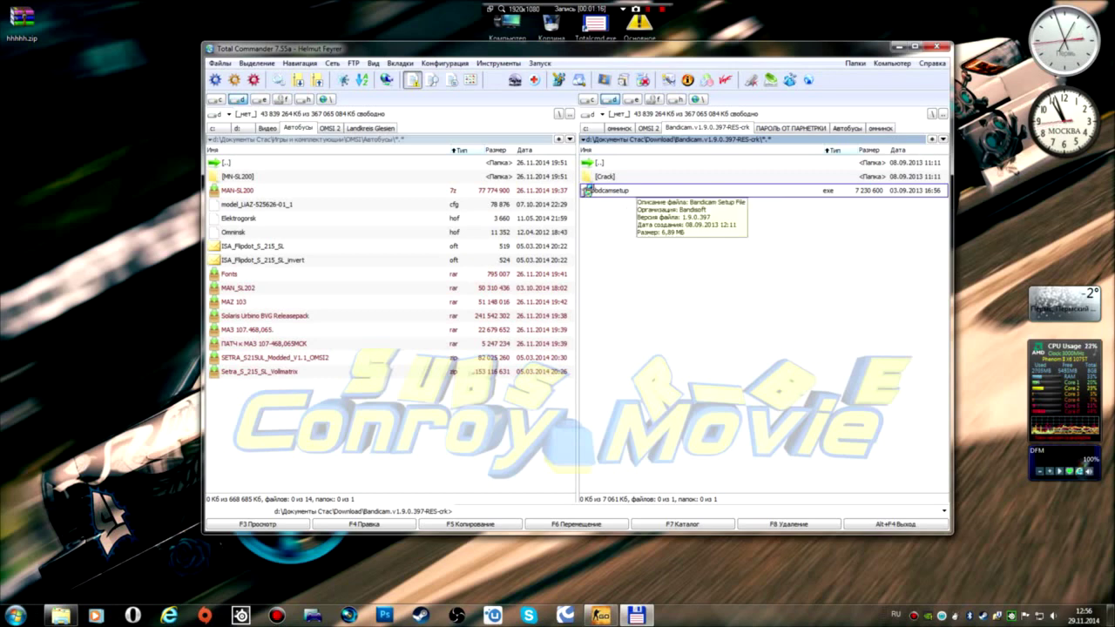
Step: Run bandicamm from the Crack folder, fill in its e-mail address field, and close the window without registering
double_click(589, 176)
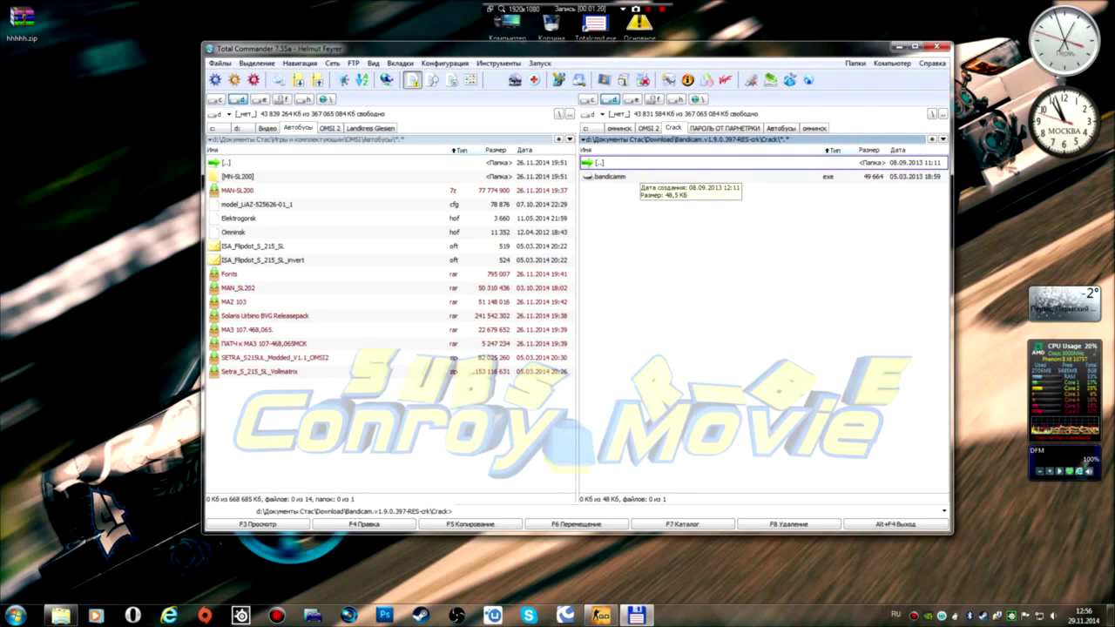
double_click(634, 178)
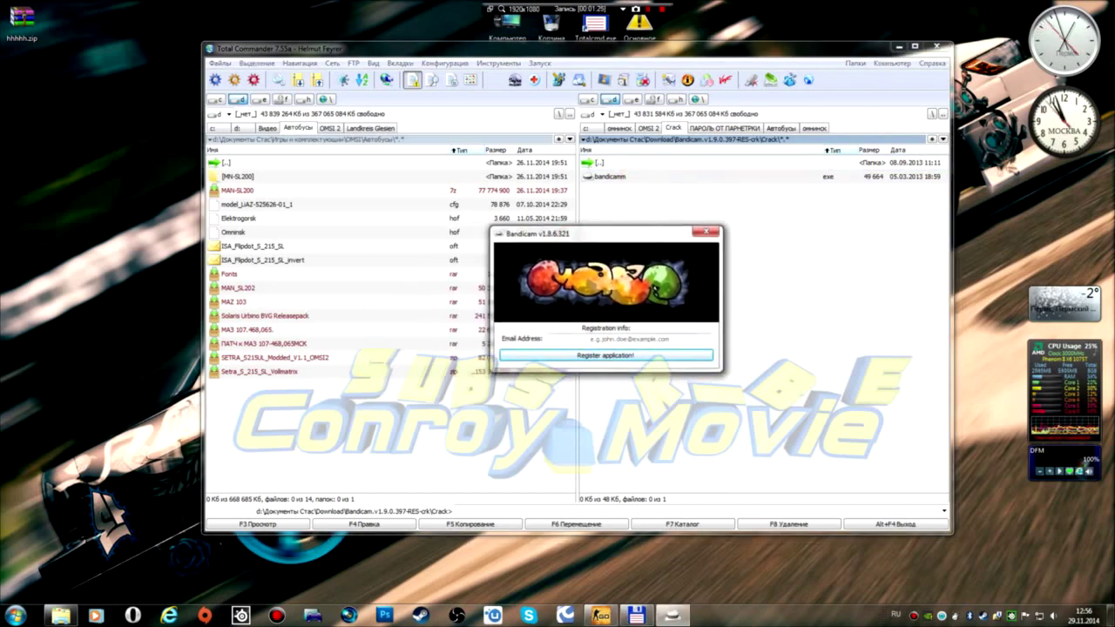
click(630, 338)
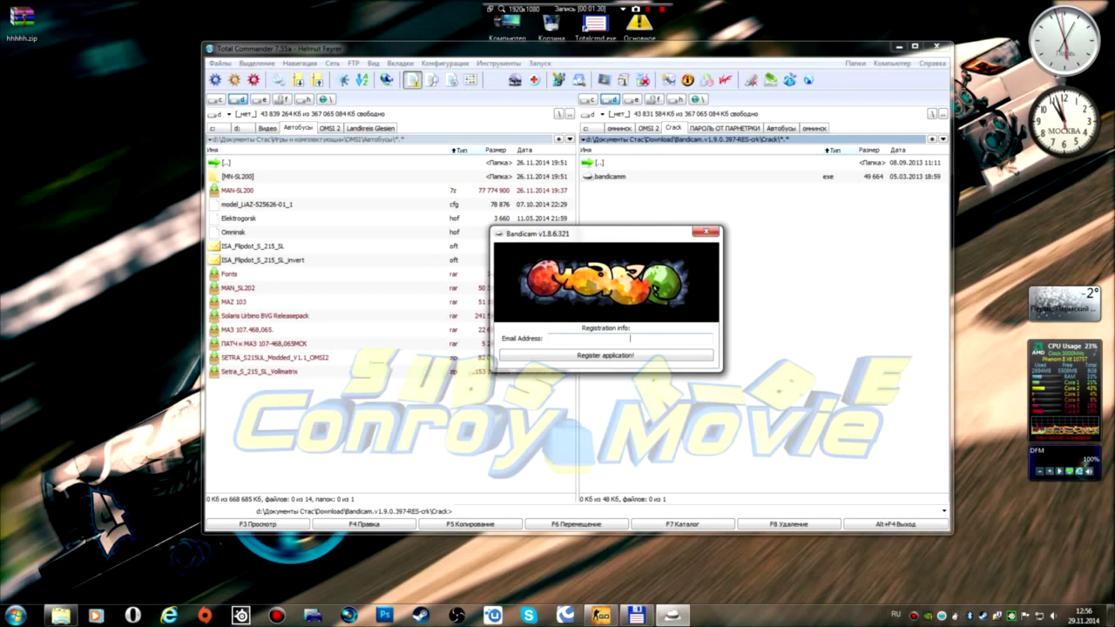
text(лпрлоырдыолпрлотыдлож)
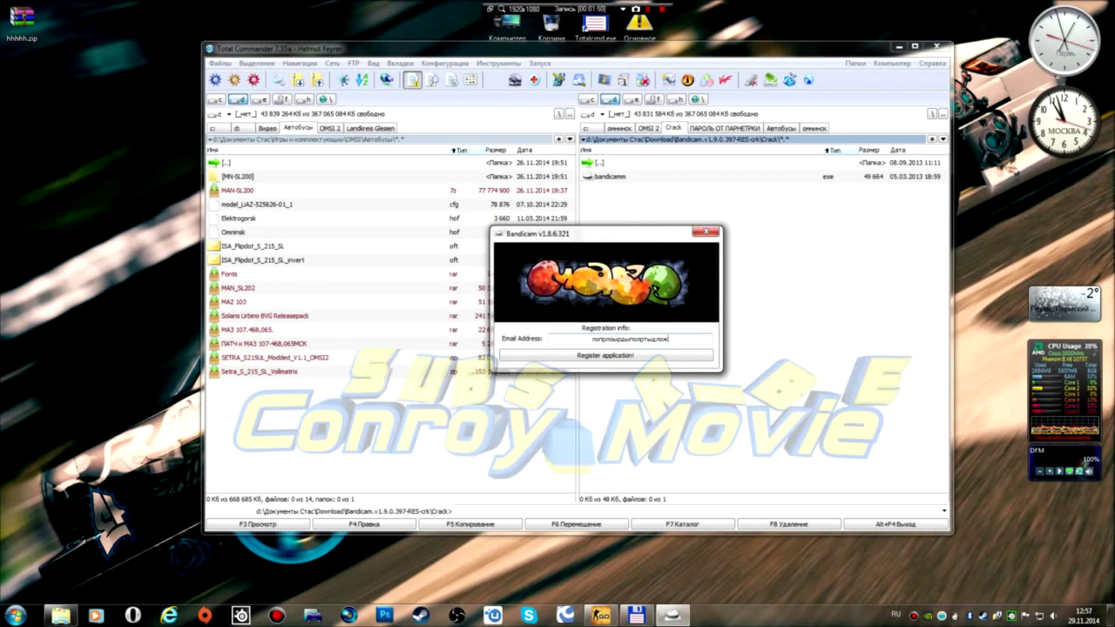
click(704, 232)
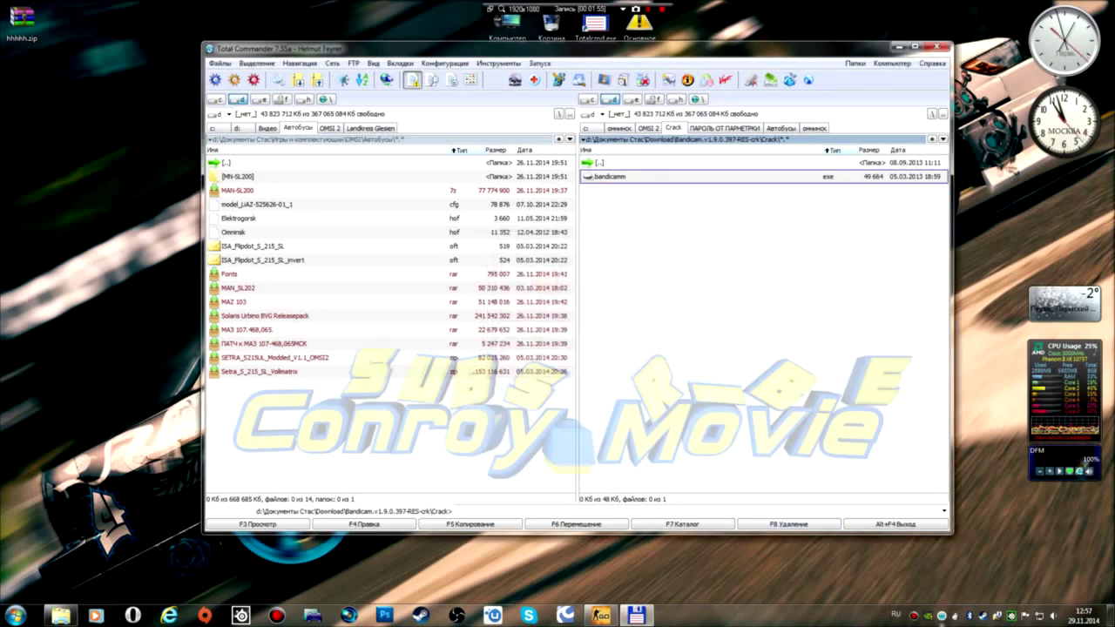
Step: Switch to Bandicam and examine the licence information on its about page
click(914, 615)
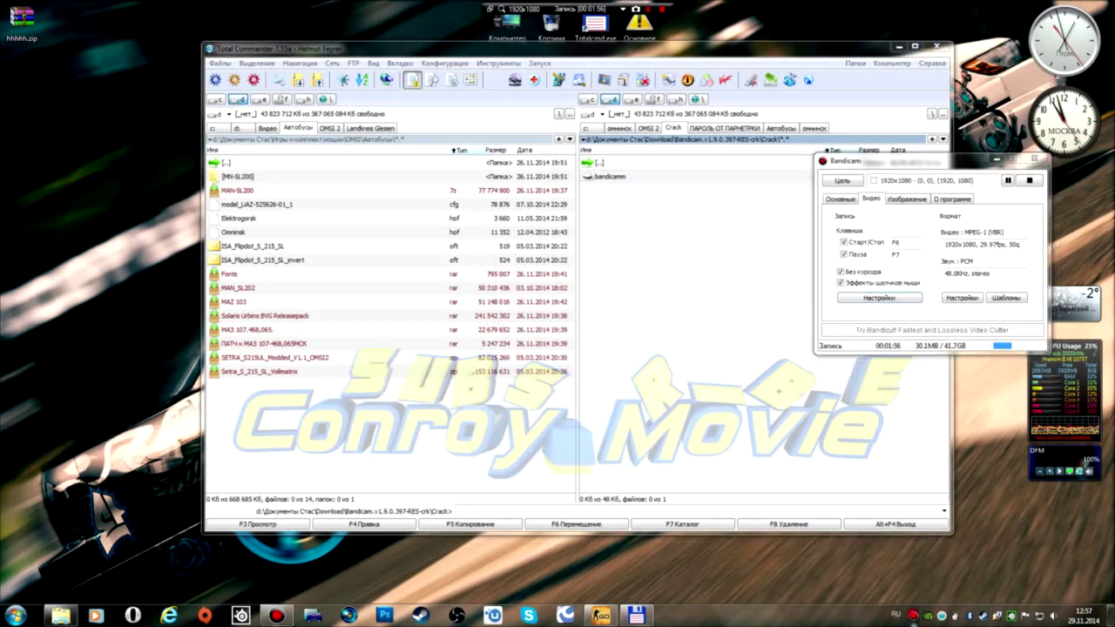
click(950, 198)
drag(915, 275, 834, 275)
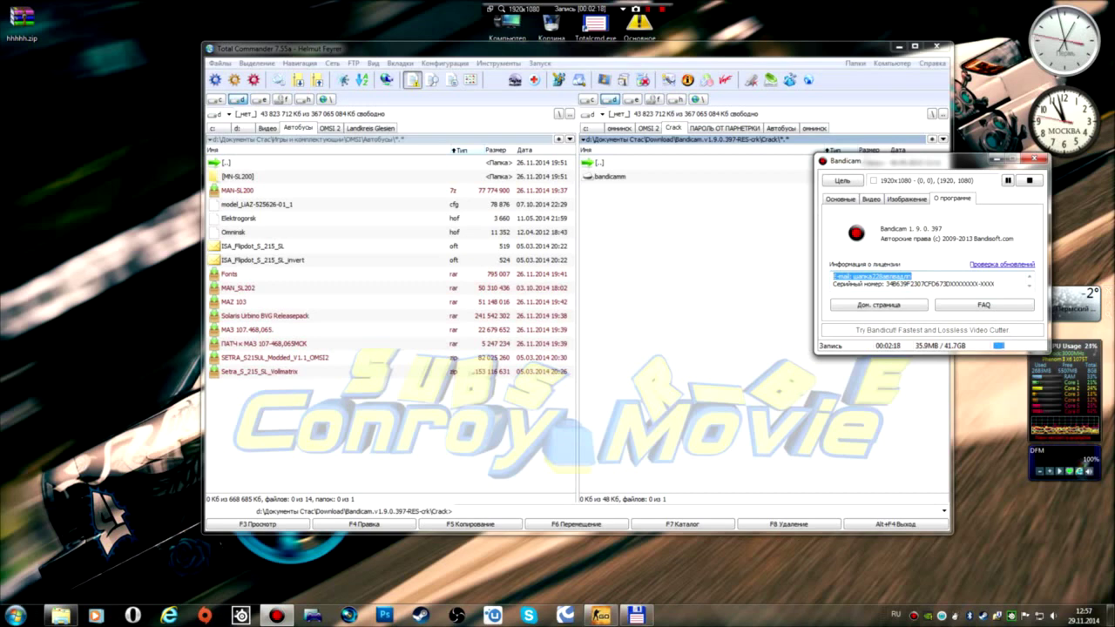
click(925, 276)
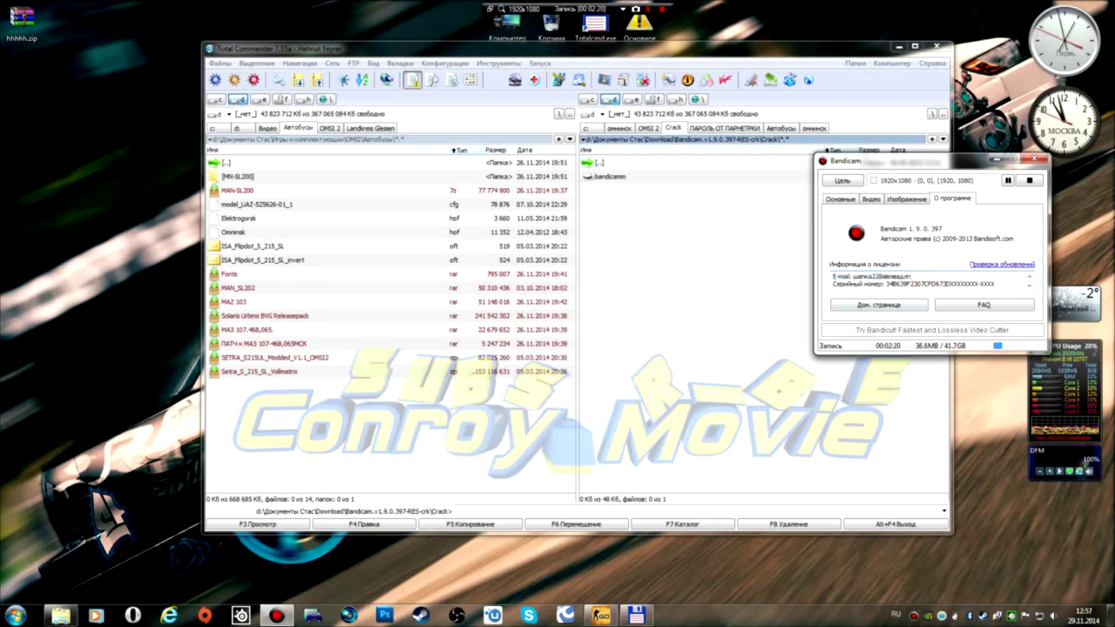
Step: Review the video recording hotkeys and open the recording settings to look at the logo and effects options
click(871, 198)
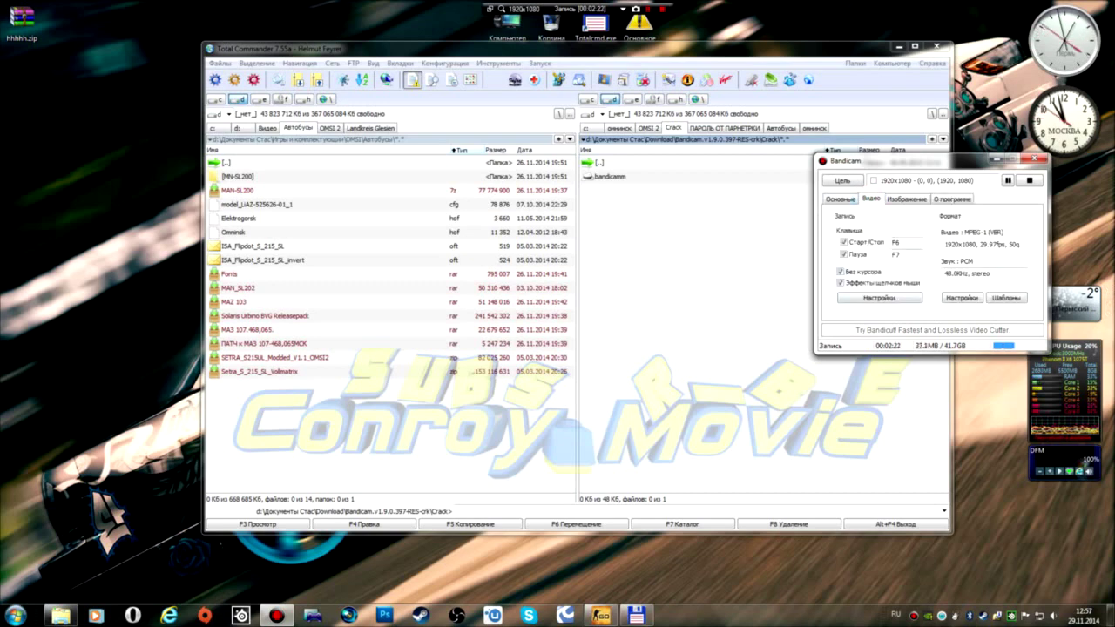
click(866, 257)
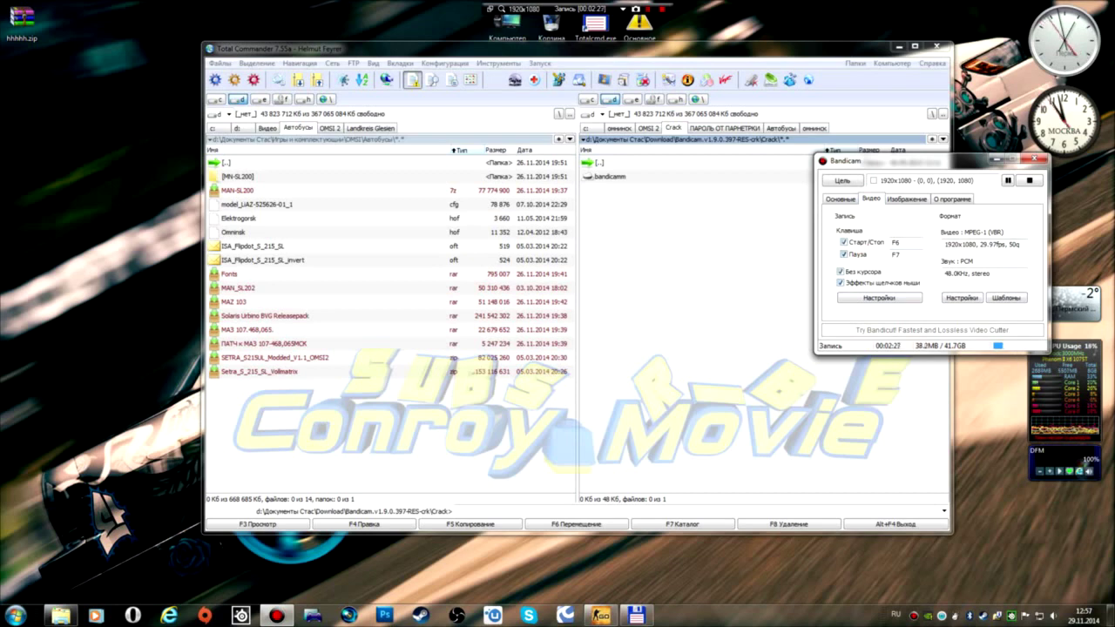
click(879, 297)
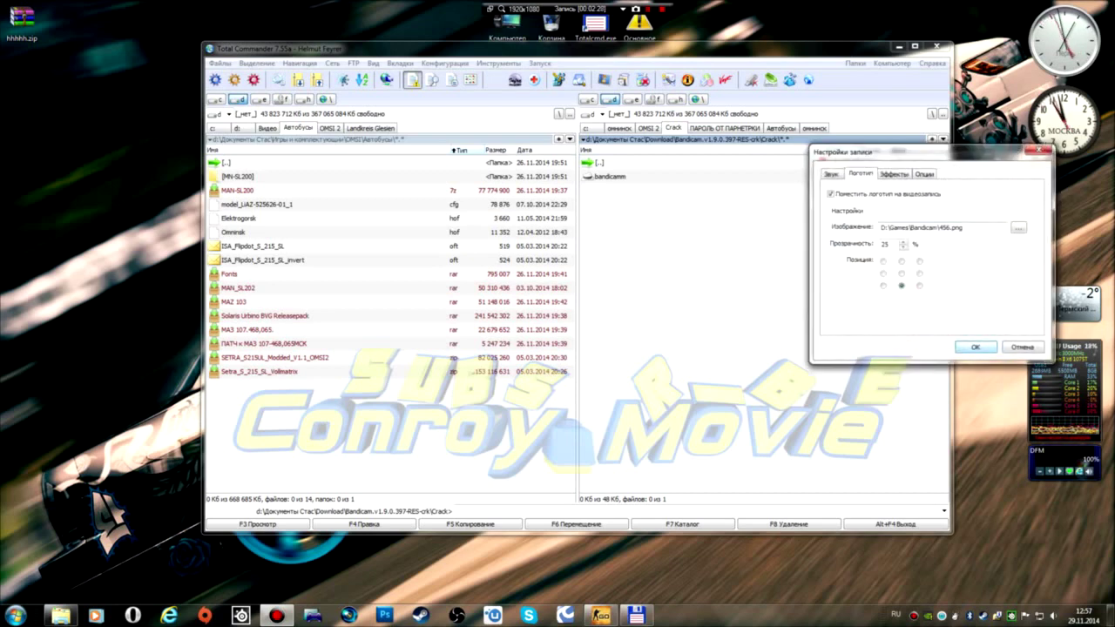
click(890, 175)
click(976, 347)
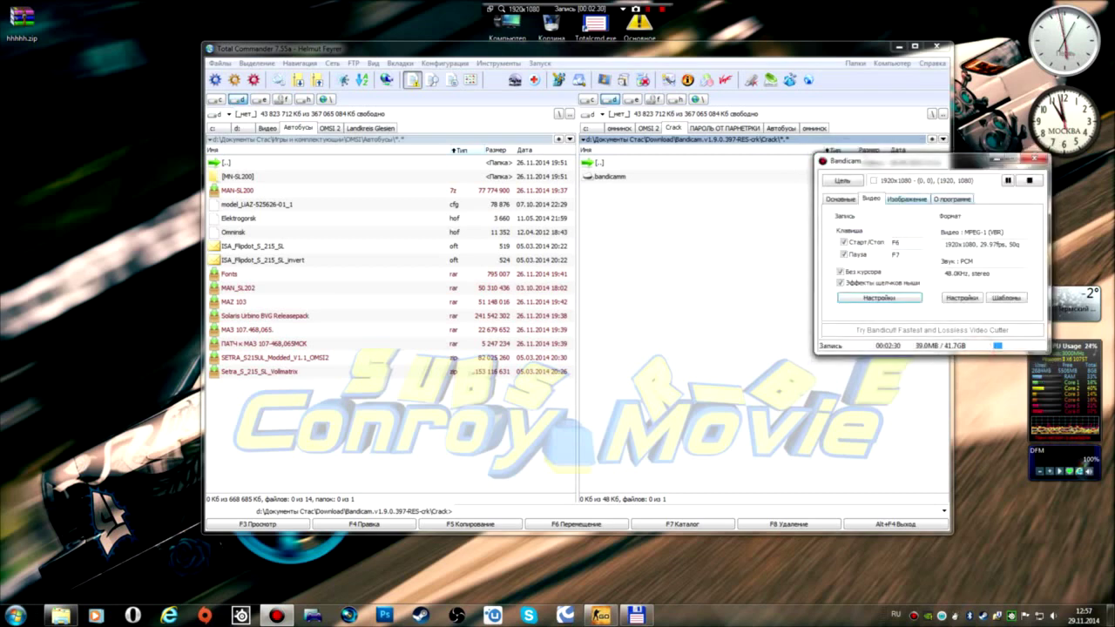
Step: Examine the video and audio format settings, including quality, available FPS values and codec, and close the format dialog
click(962, 297)
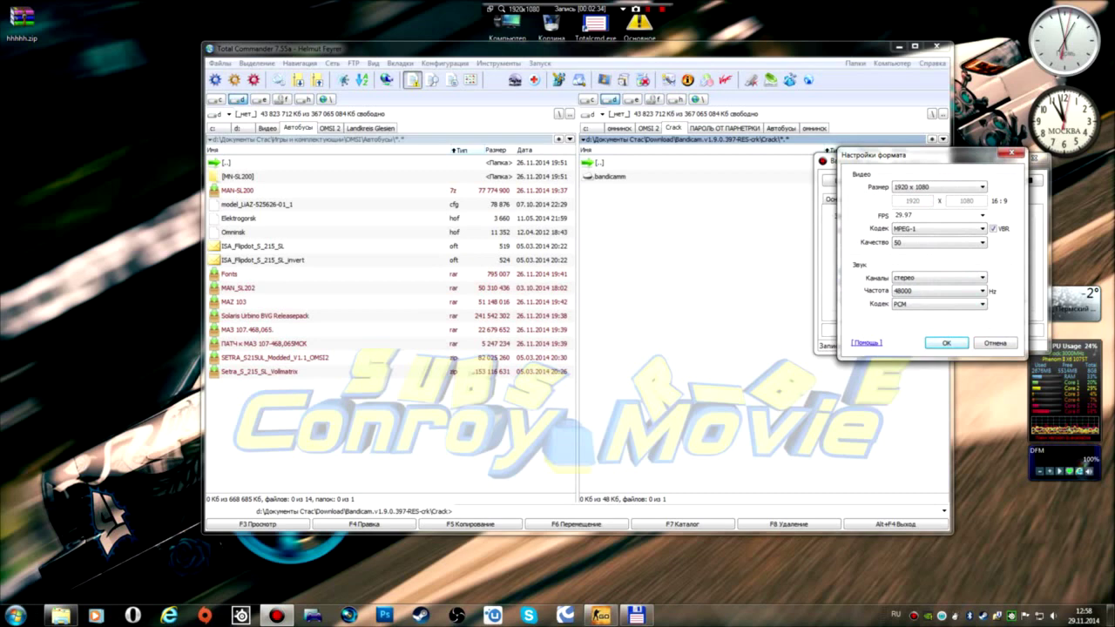
click(939, 277)
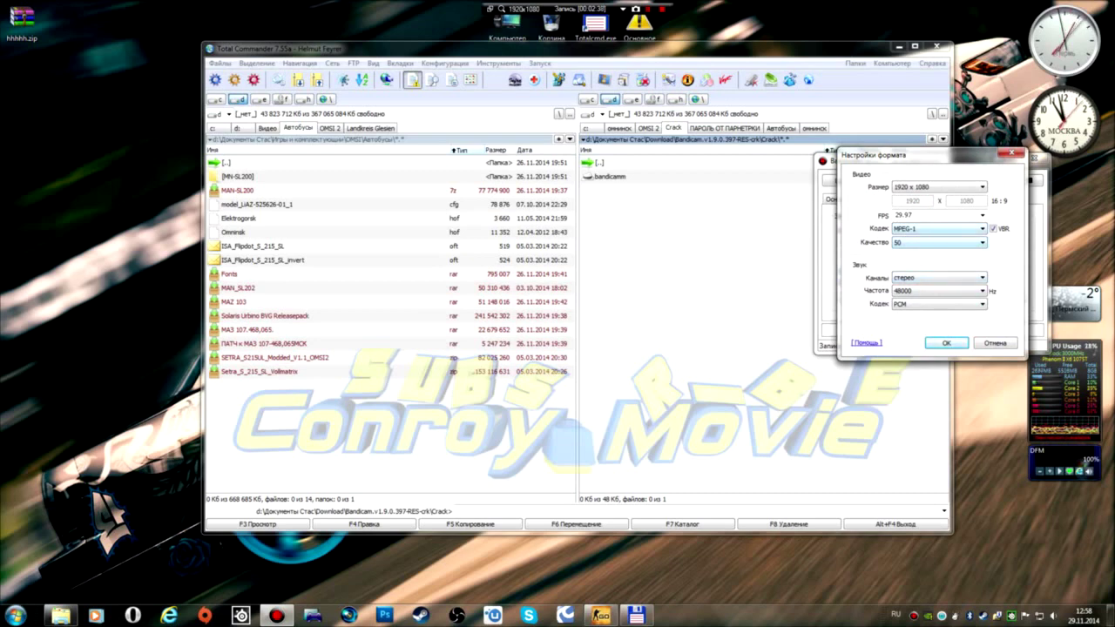
click(938, 242)
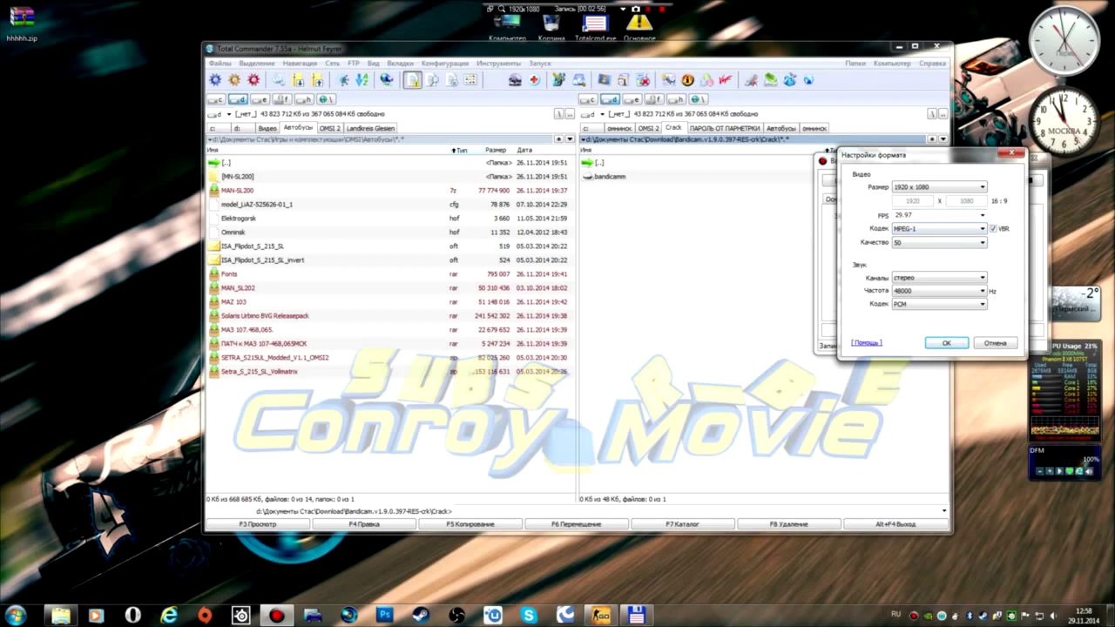
click(982, 214)
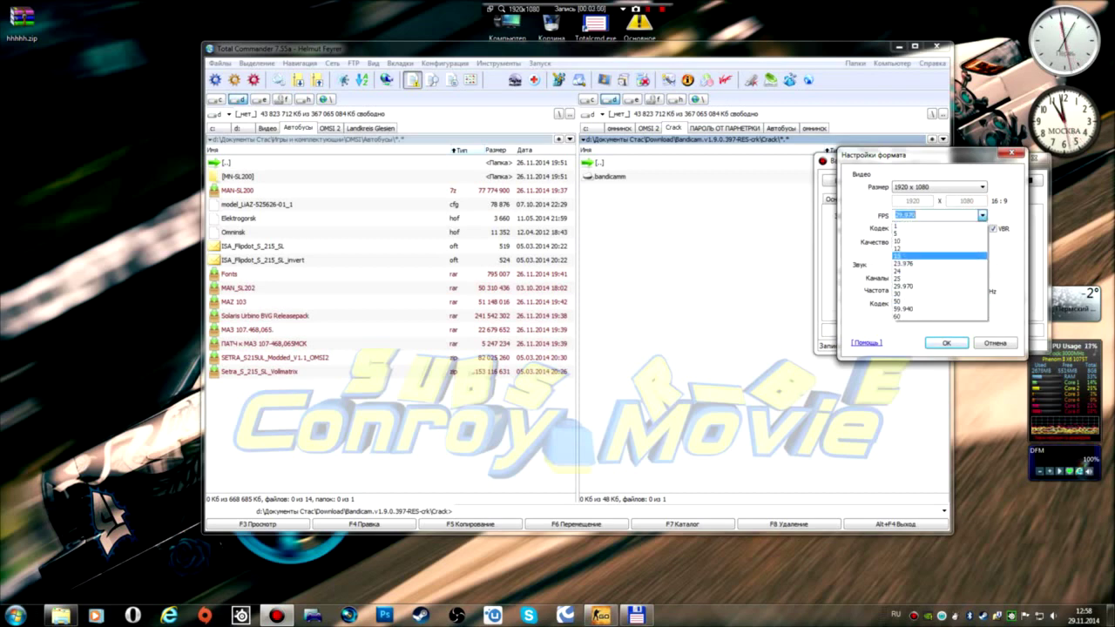
key(Escape)
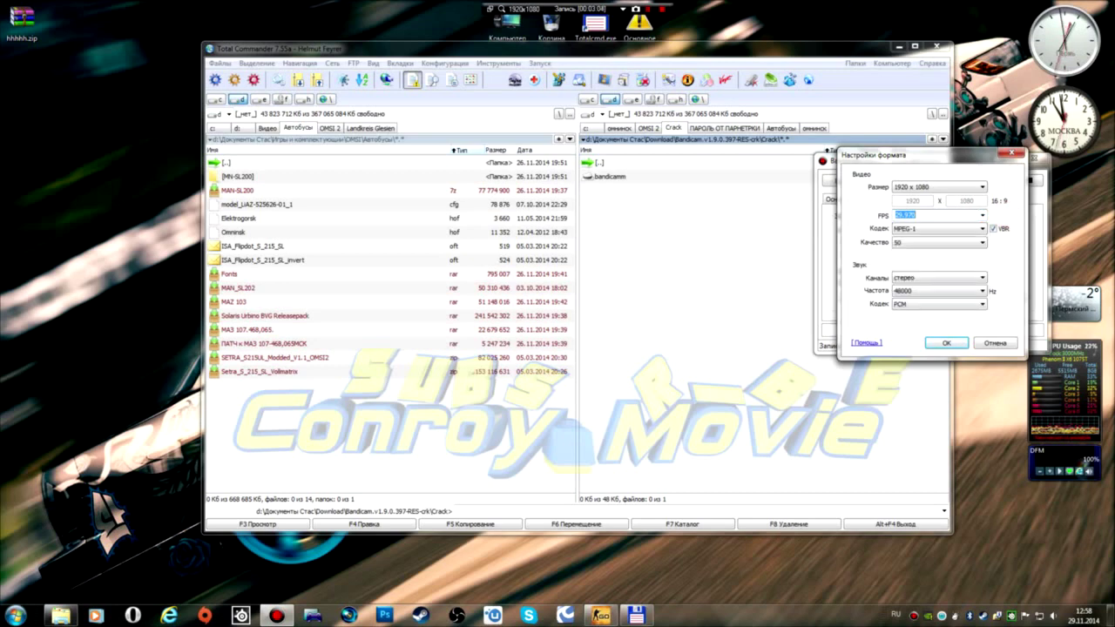
key(Tab)
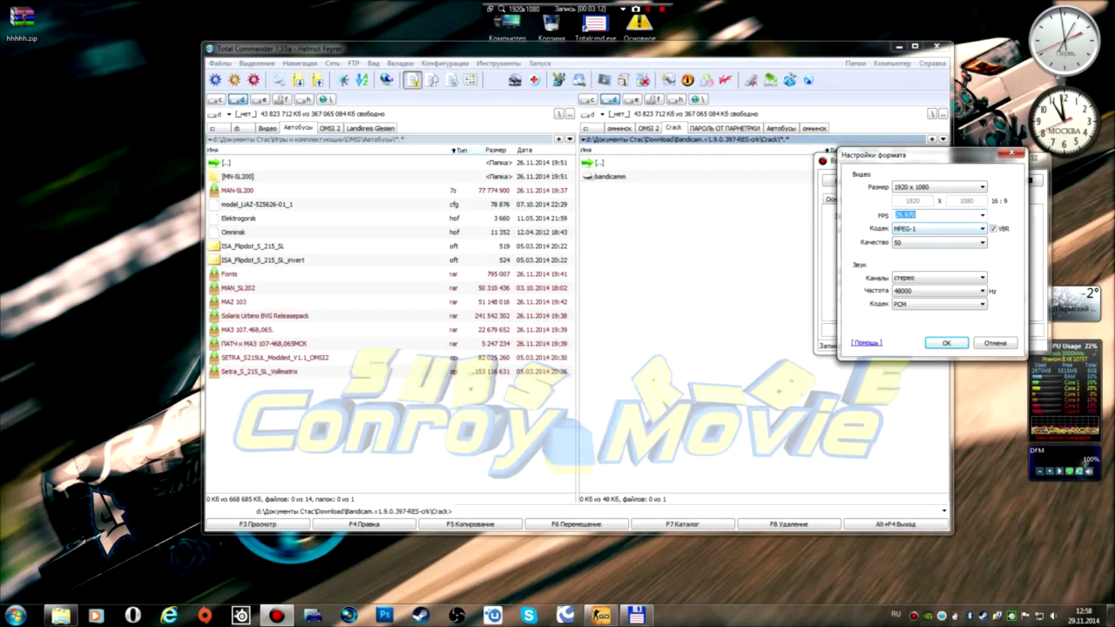
click(946, 342)
Step: In the recording settings, review the sound devices, choose 456.png as the logo image, and position it at the bottom centre
click(880, 298)
click(852, 173)
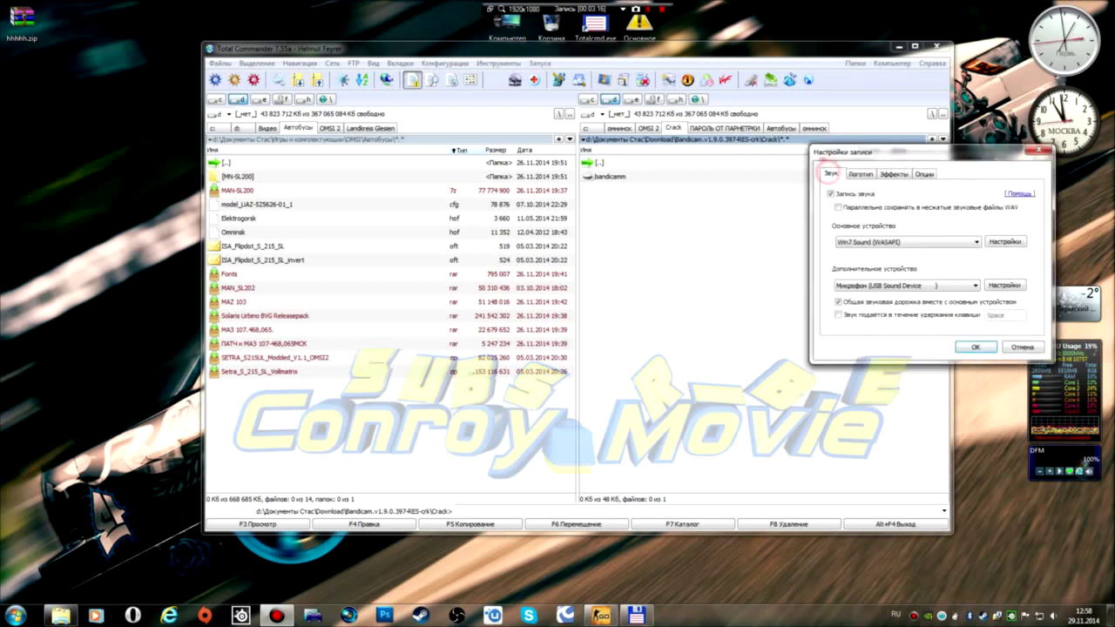
double_click(968, 227)
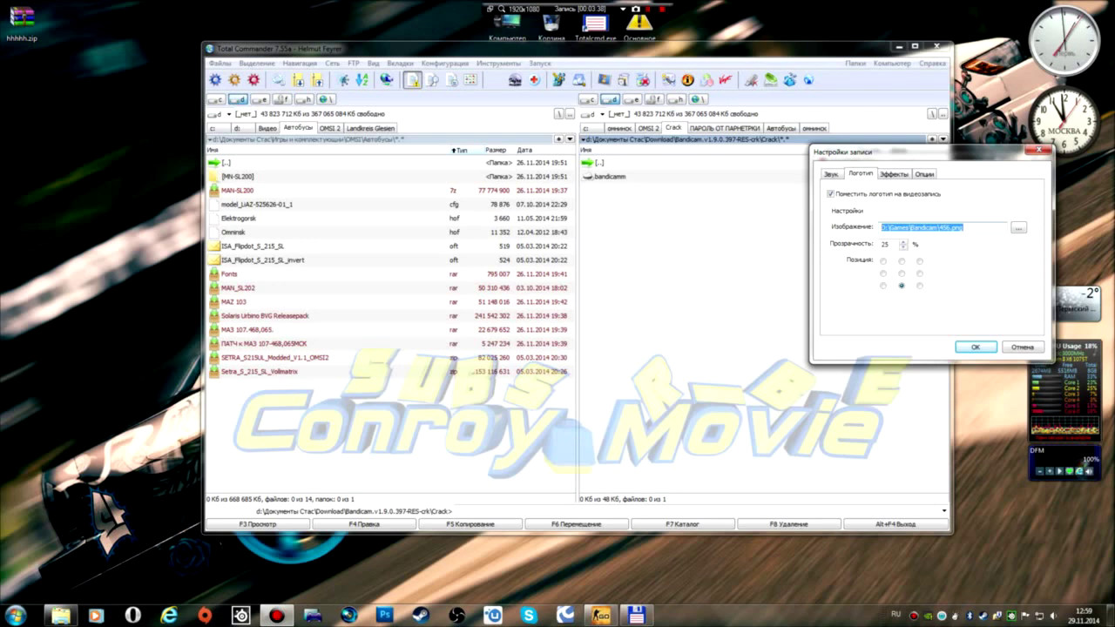
click(1018, 228)
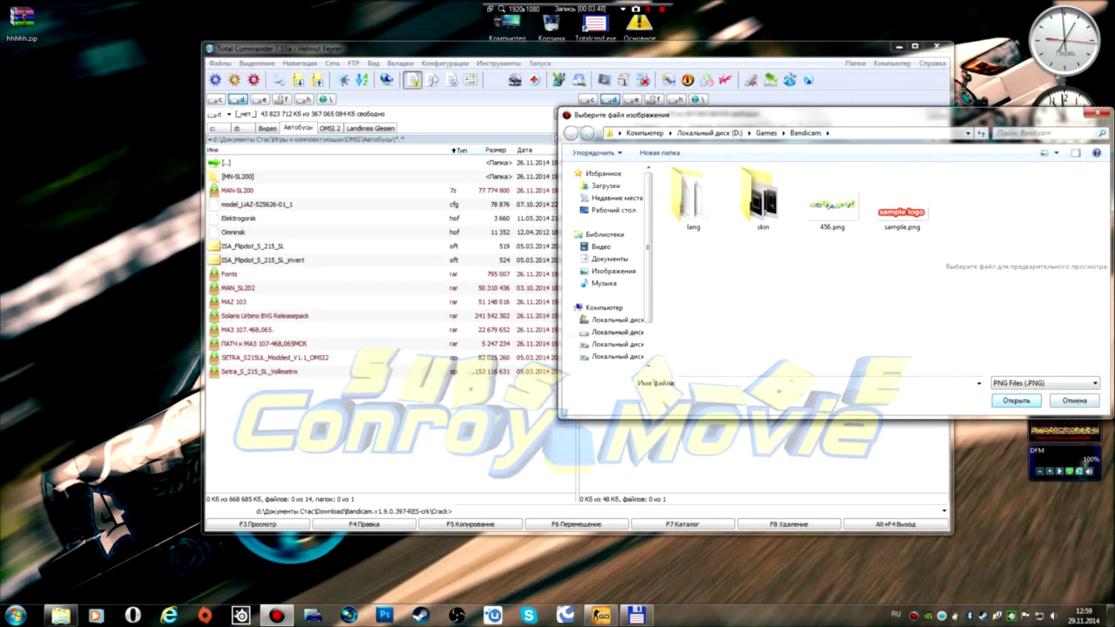
double_click(832, 208)
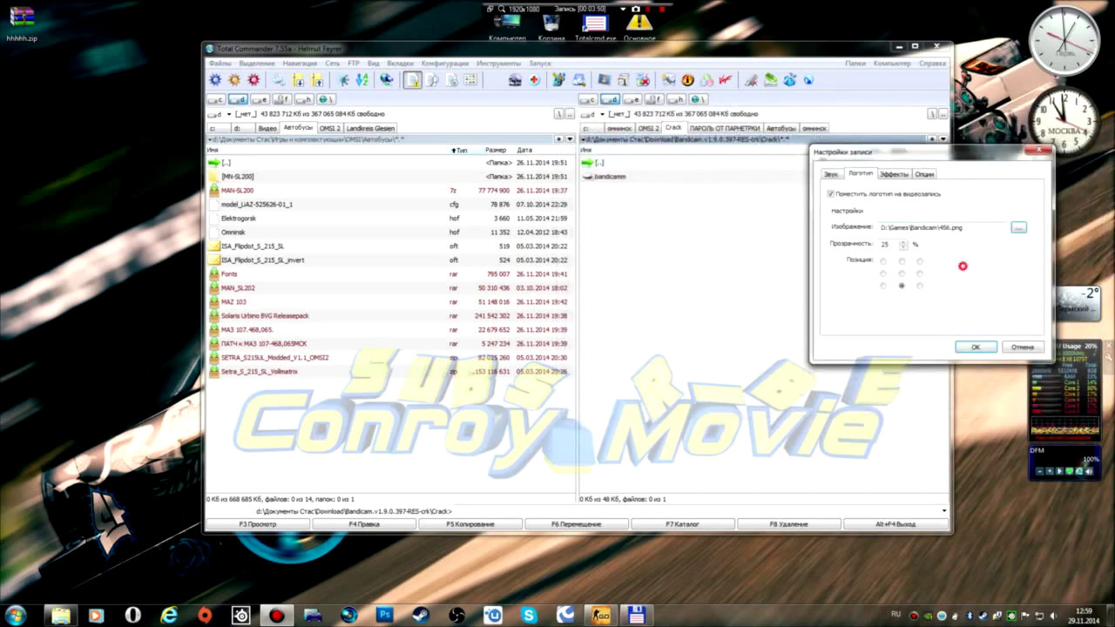
double_click(888, 244)
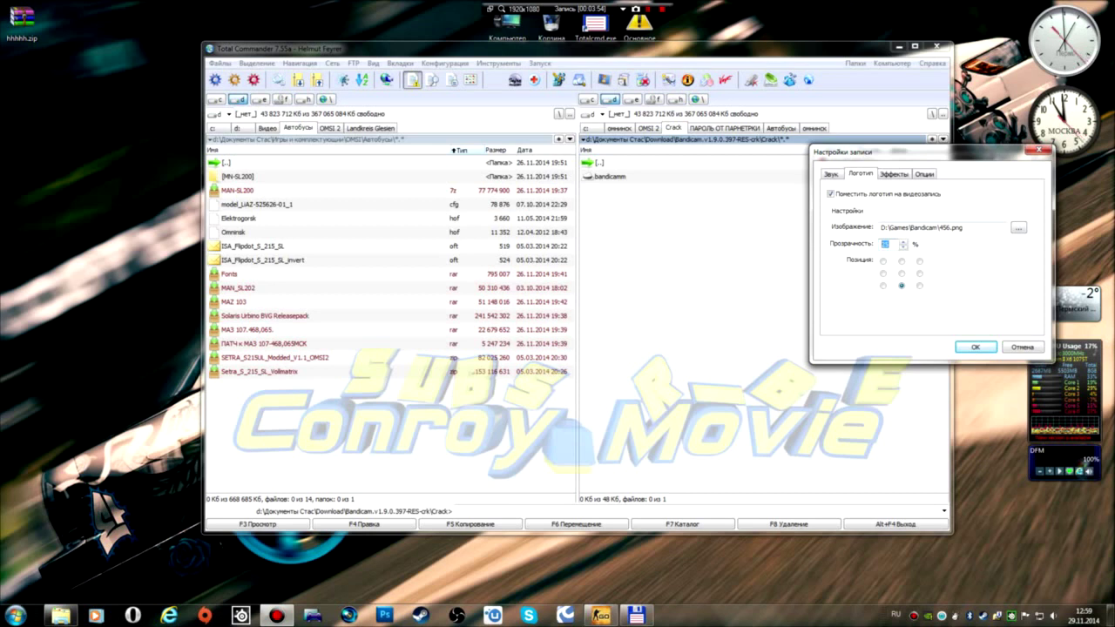
click(901, 286)
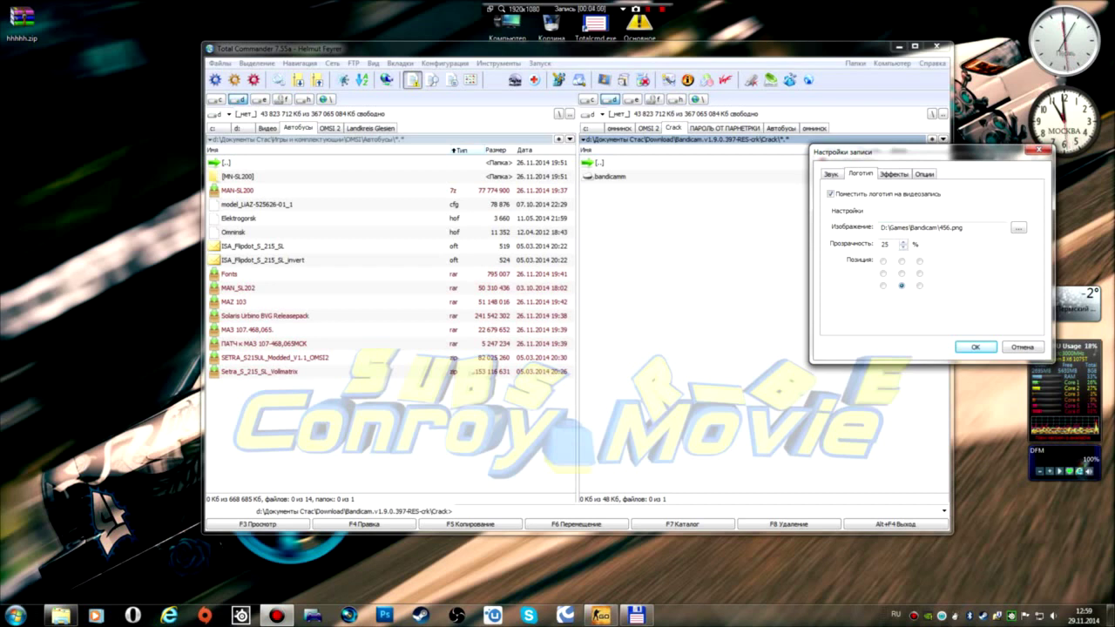
Step: Review the mouse effects, sound and recording priority options, and confirm the recording settings
click(894, 174)
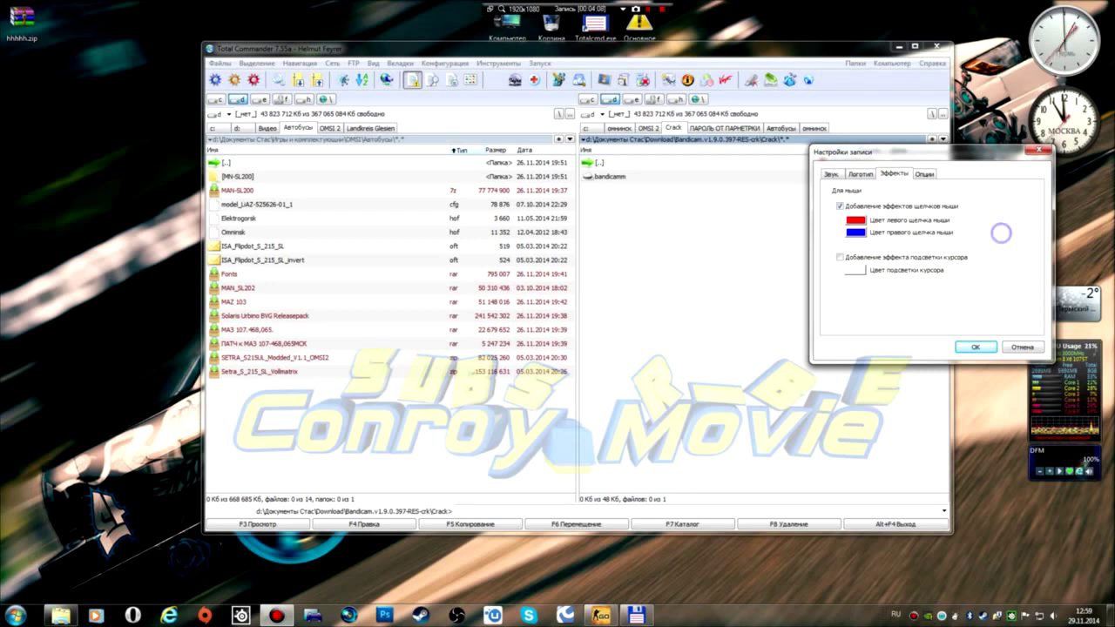
click(851, 175)
click(832, 174)
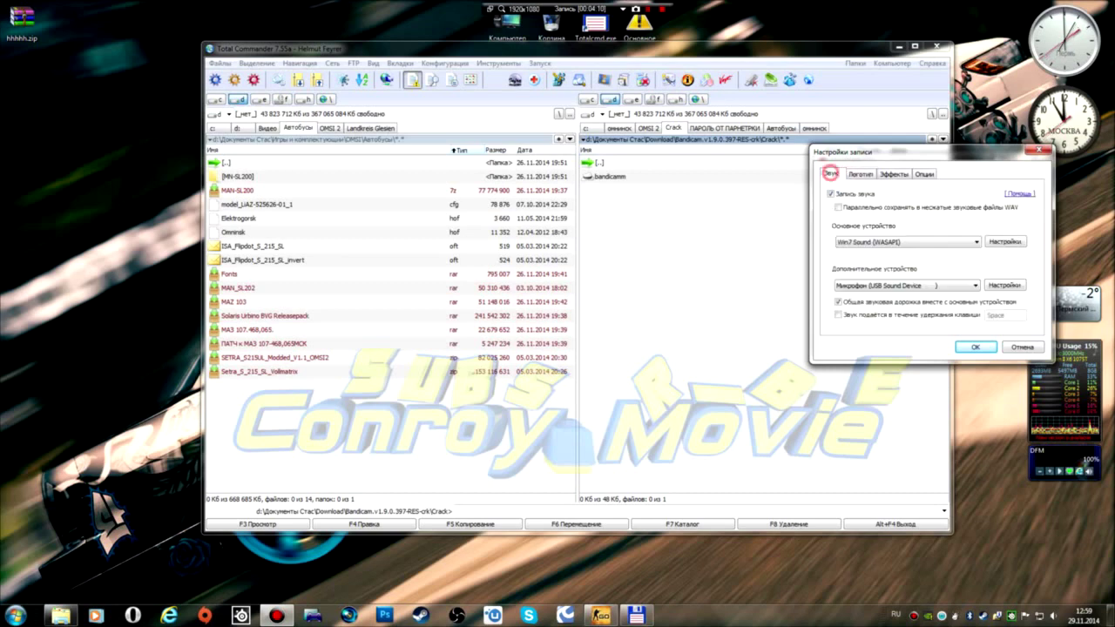
click(922, 173)
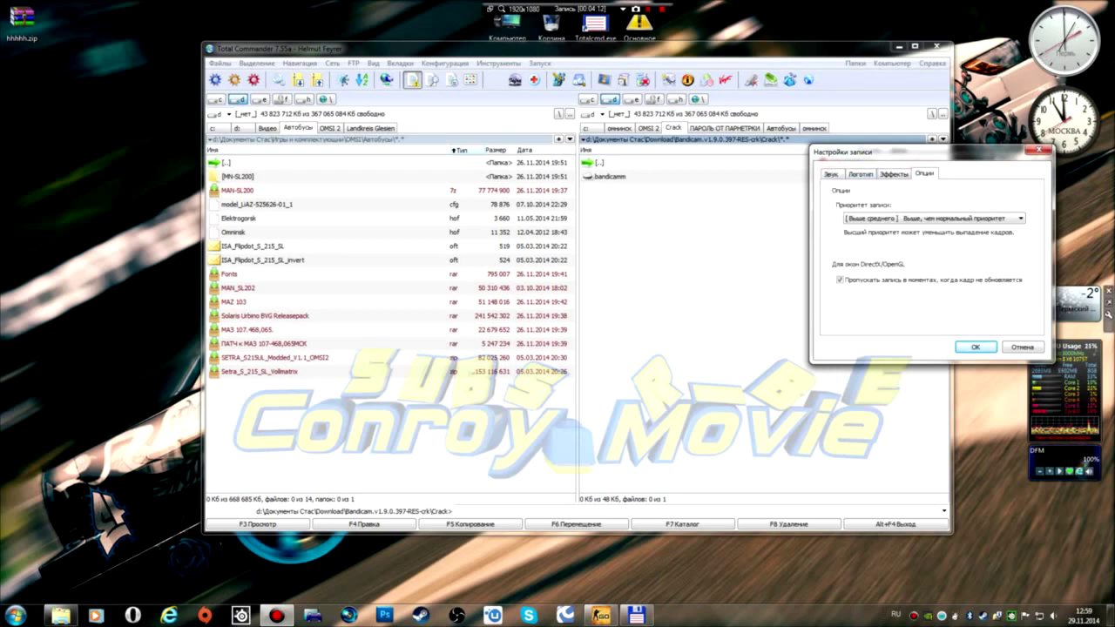
click(976, 346)
Step: View the capture target modes, try turning off the Start/Stop recording hotkey, and minimize Bandicam
drag(907, 161, 707, 264)
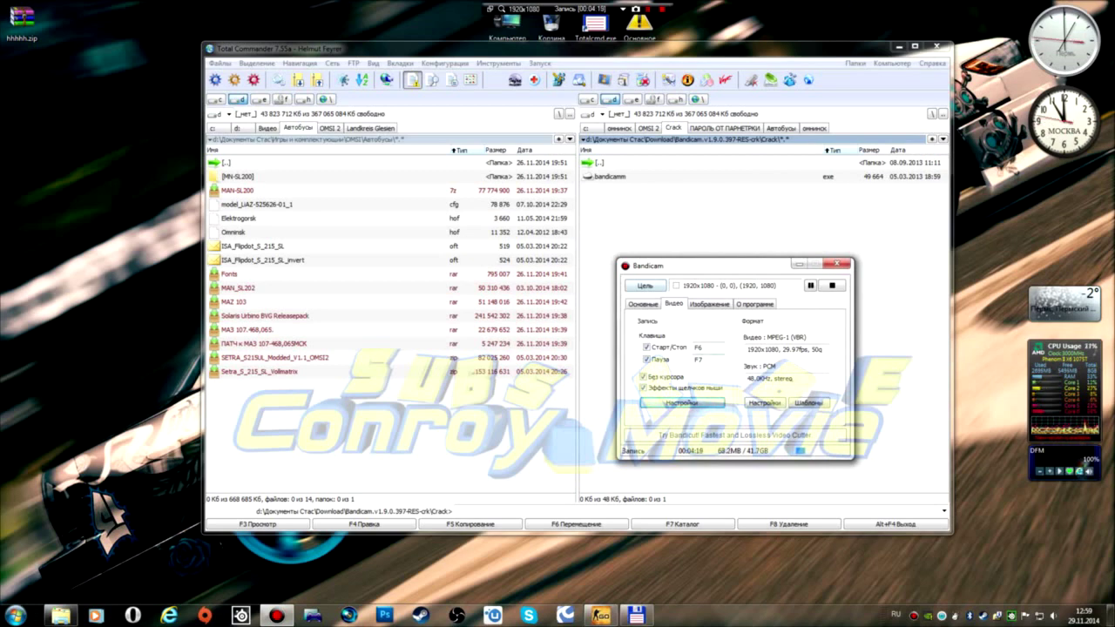
click(655, 284)
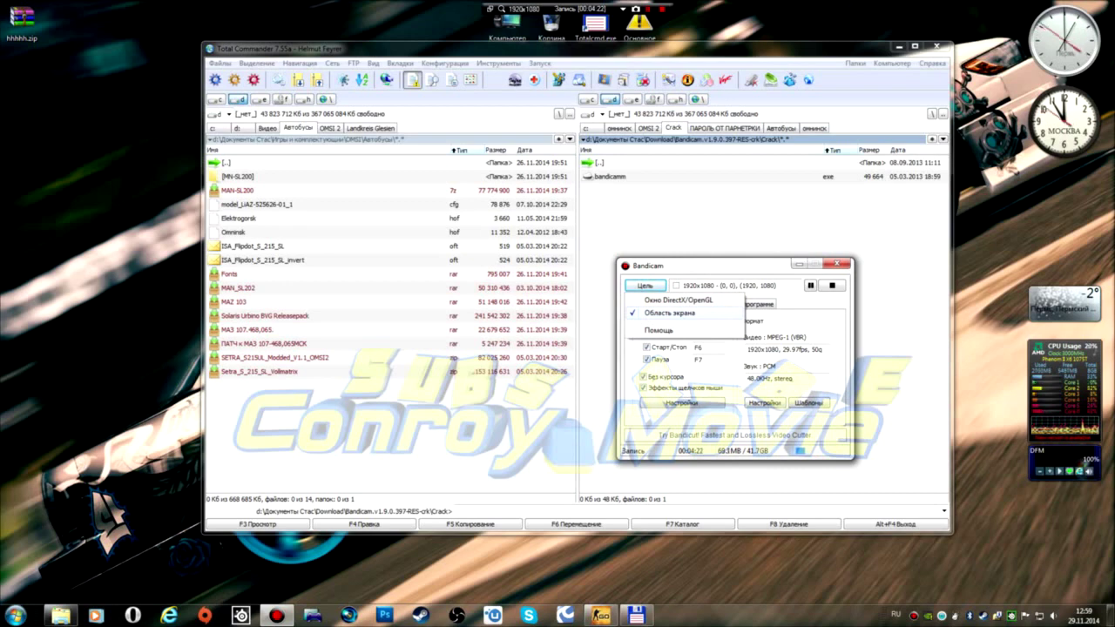
click(707, 264)
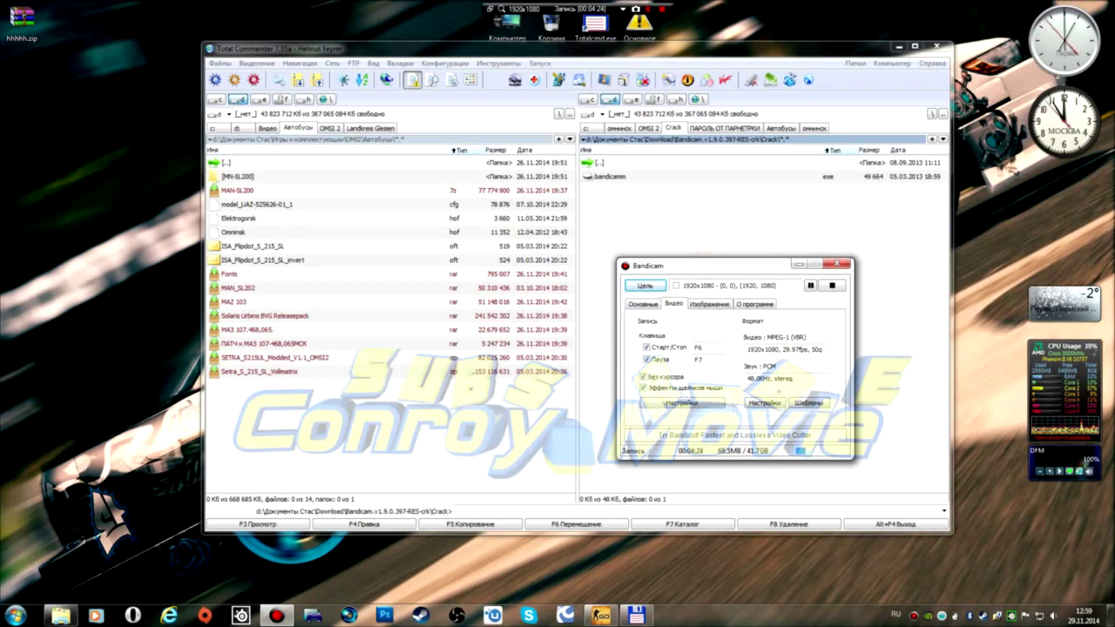
click(646, 347)
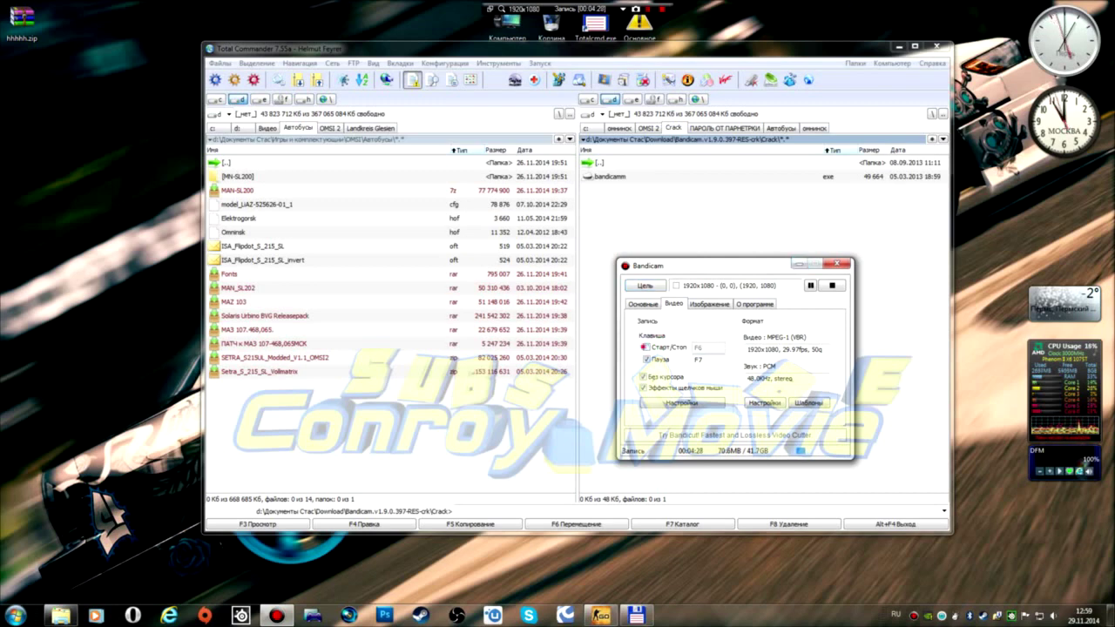
click(799, 263)
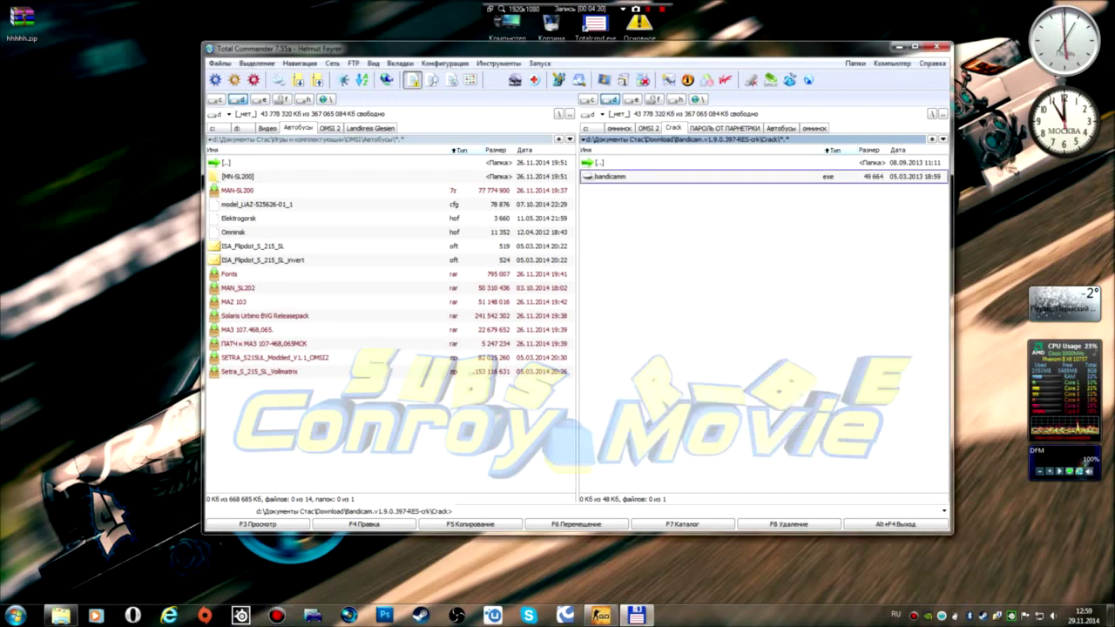
Step: Restore the Bandicam window and examine the output folder in its general settings
mouse_move(600, 615)
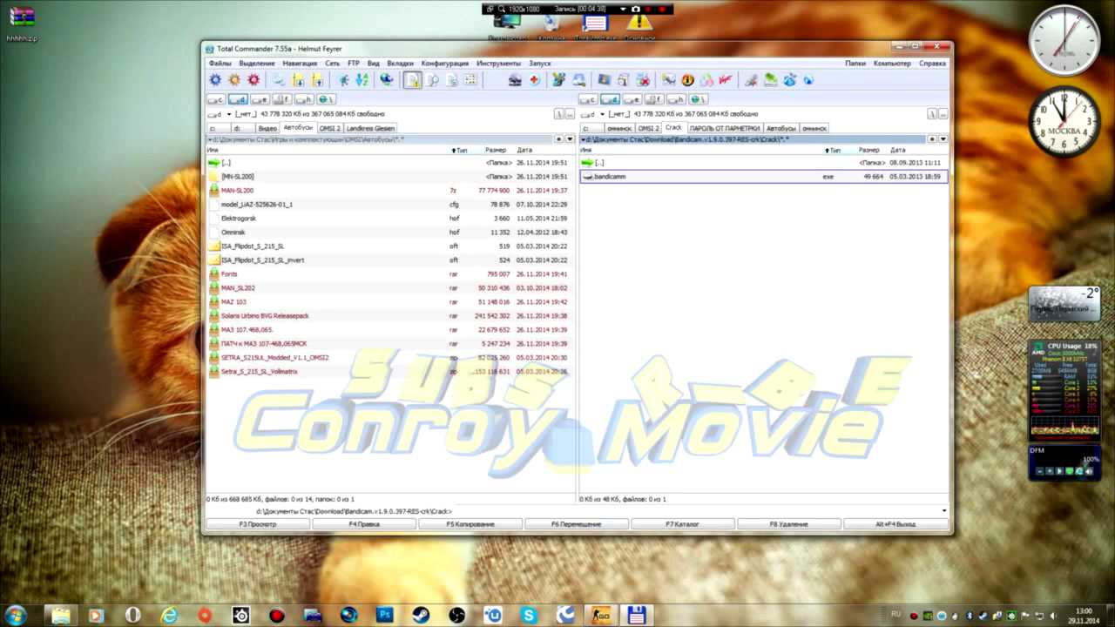
key(alt+Tab)
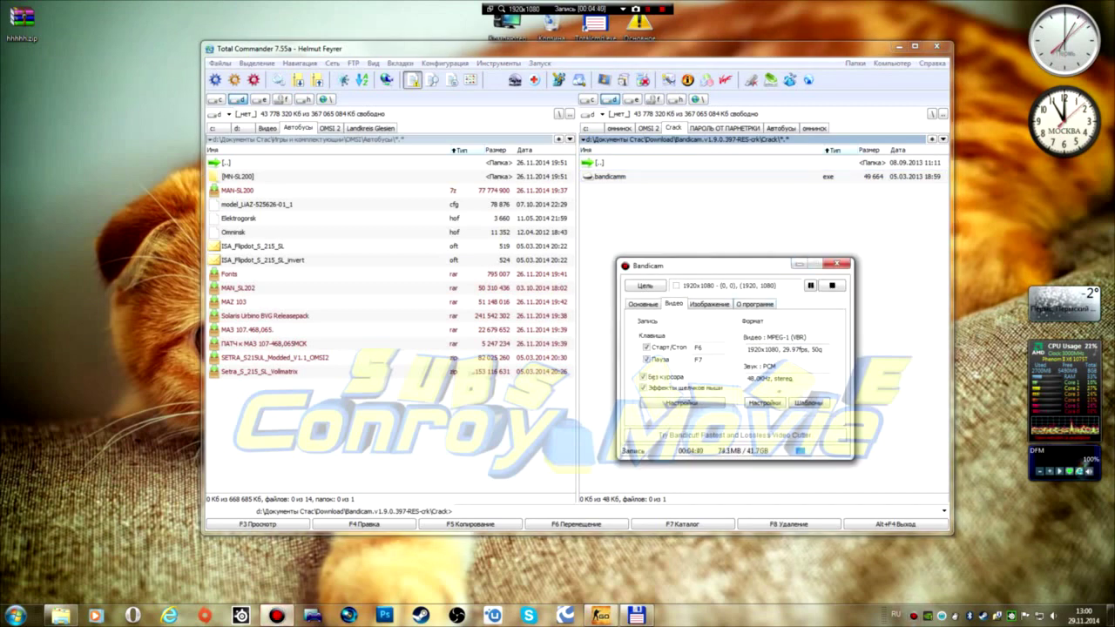
click(702, 304)
click(673, 303)
click(643, 305)
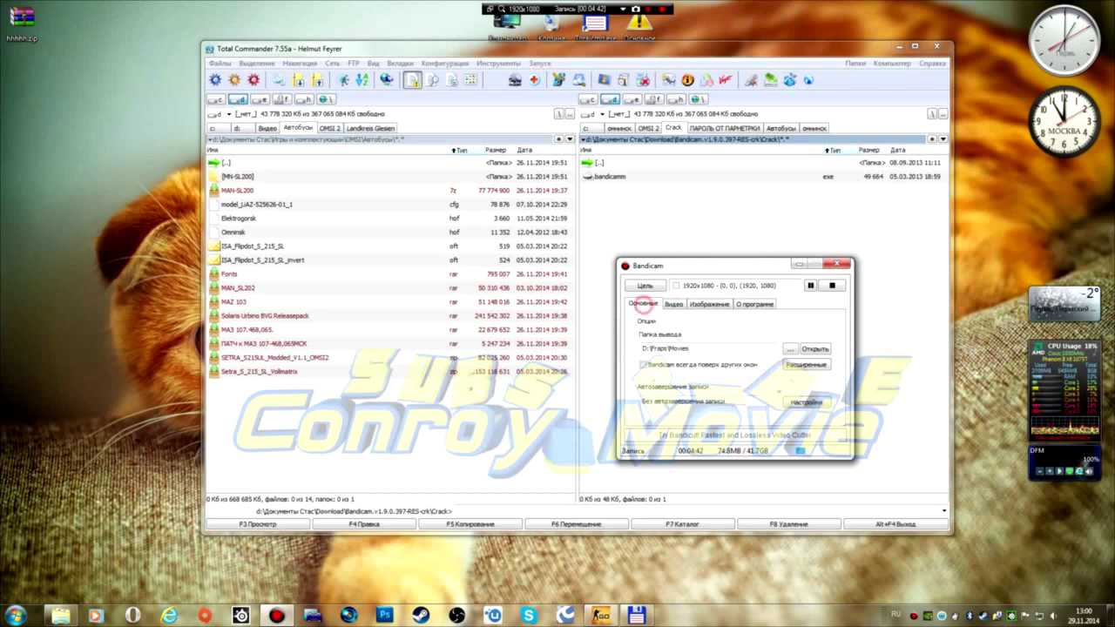
click(700, 349)
click(723, 354)
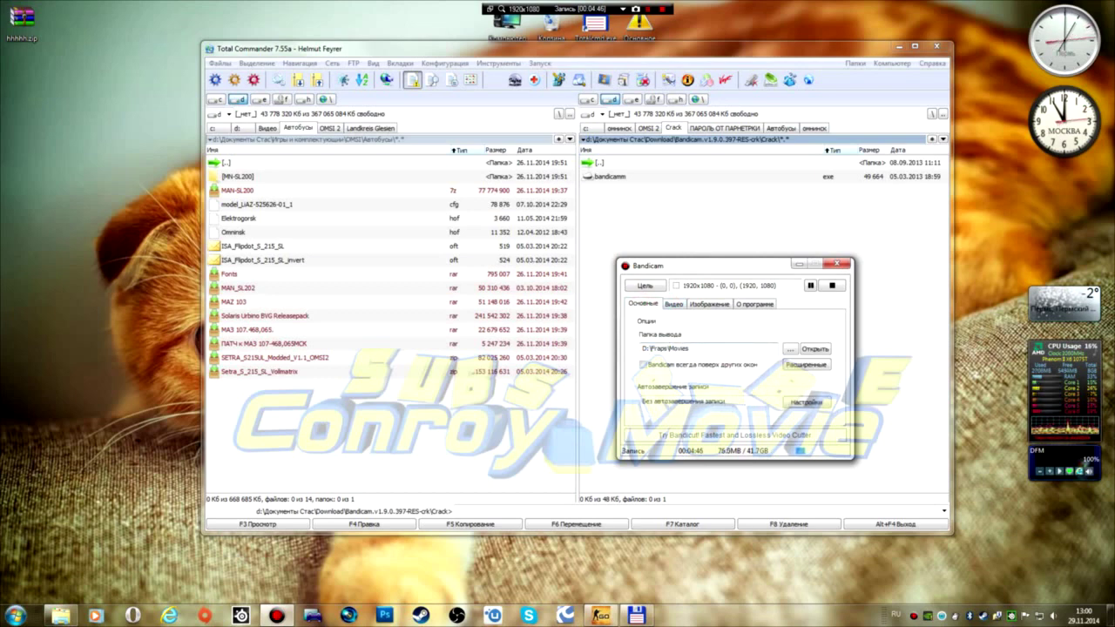